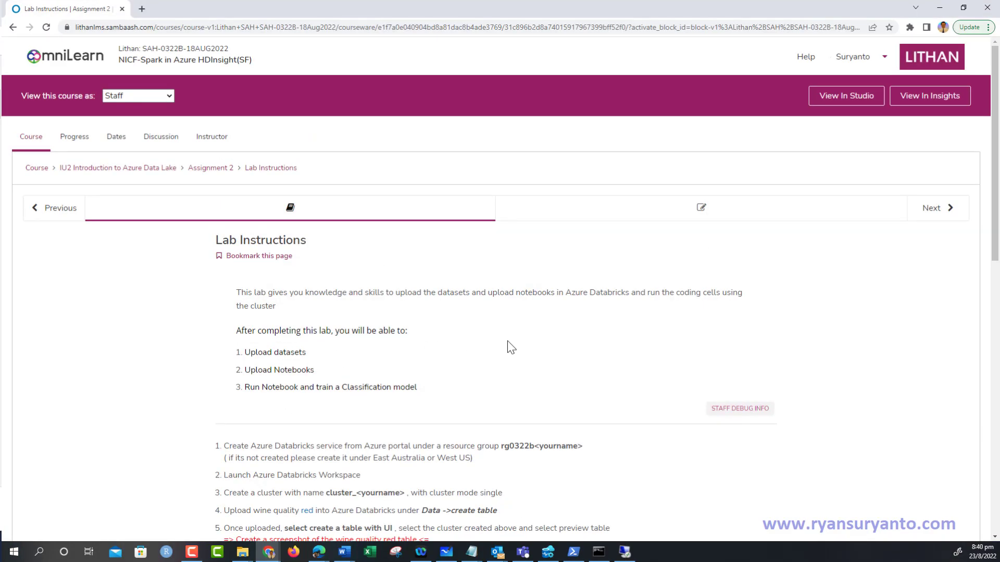
# Step: Read through the Assignment 2 lab instructions, including the three learning objectives and the numbered Azure Databricks tasks
pyautogui.scroll(-3, 508, 346)
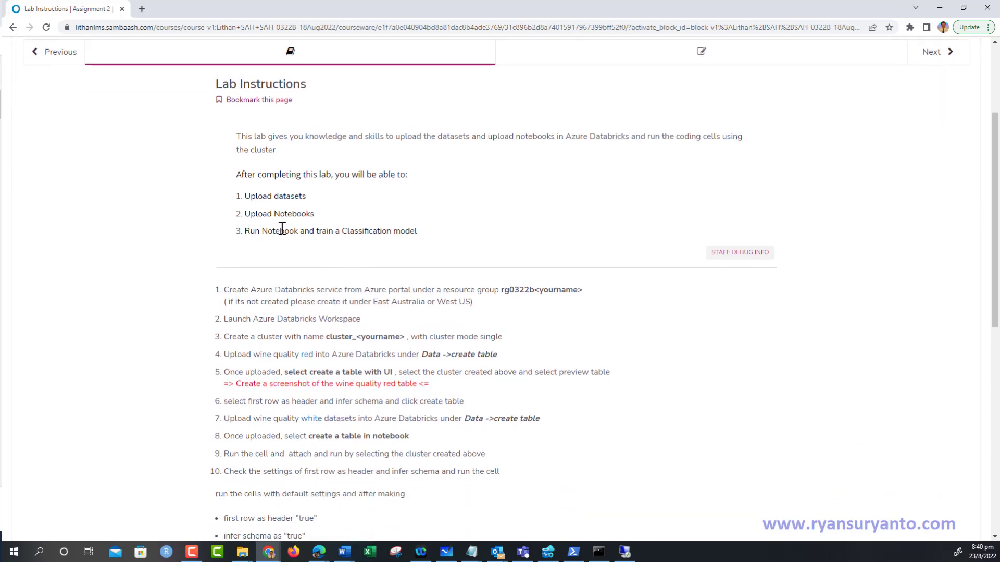
pyautogui.moveTo(243, 196); pyautogui.dragTo(308, 196)
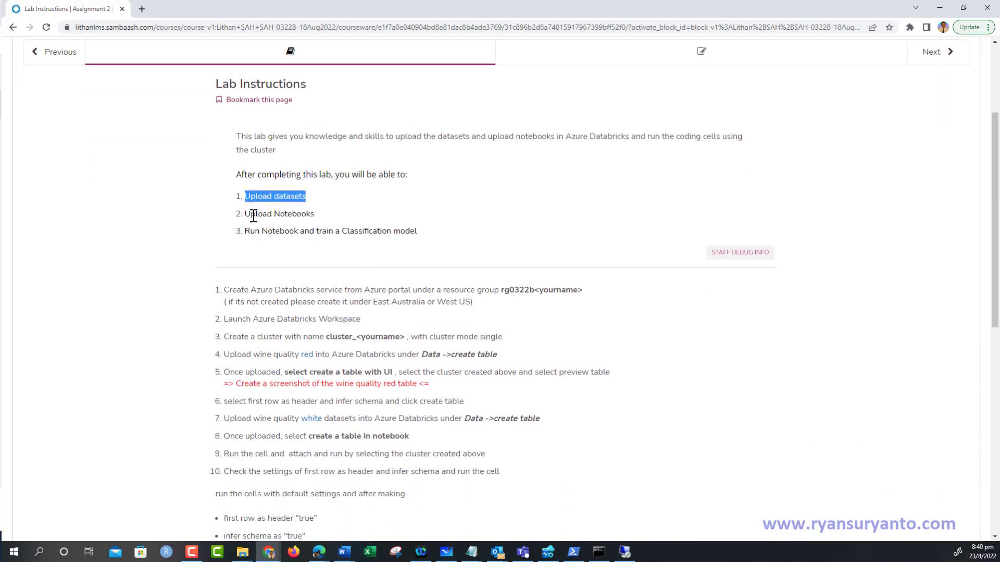
pyautogui.moveTo(244, 215); pyautogui.dragTo(269, 215)
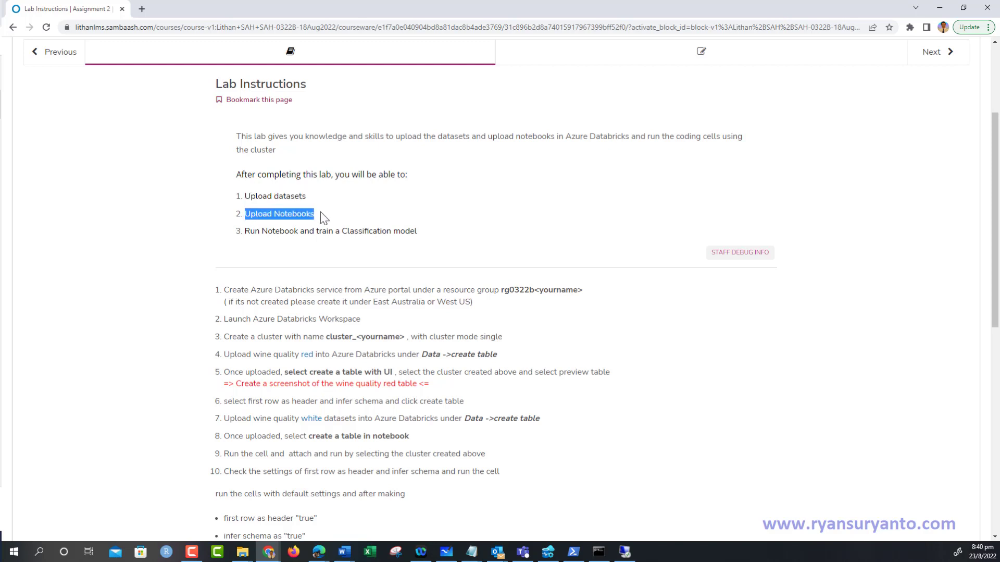
pyautogui.click(248, 232)
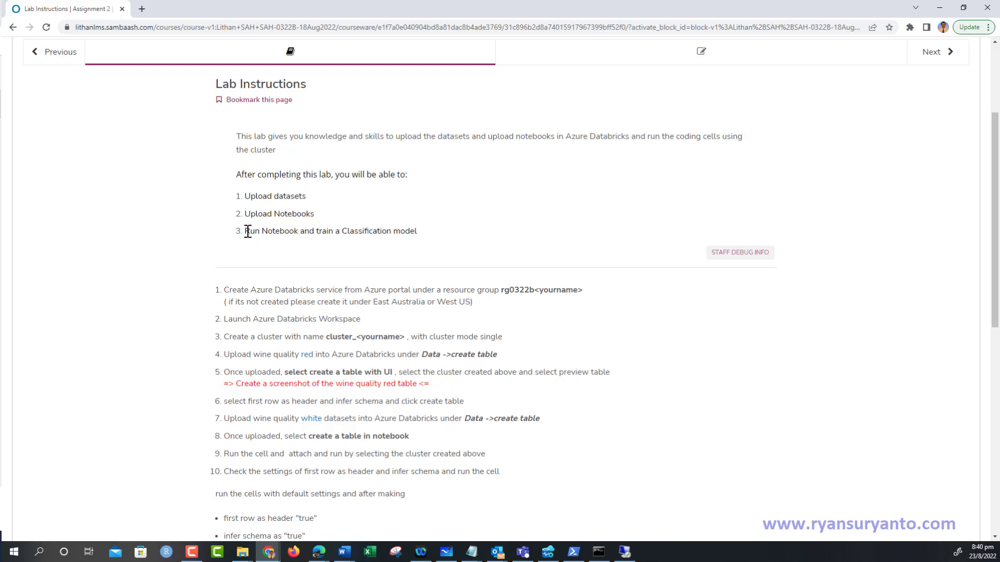
pyautogui.moveTo(248, 231); pyautogui.dragTo(433, 240)
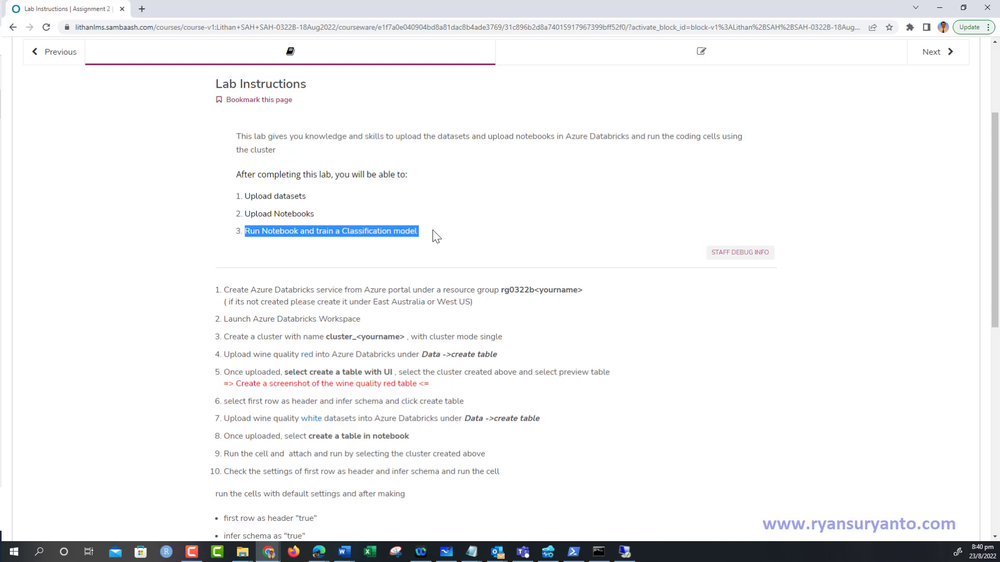
pyautogui.click(477, 196)
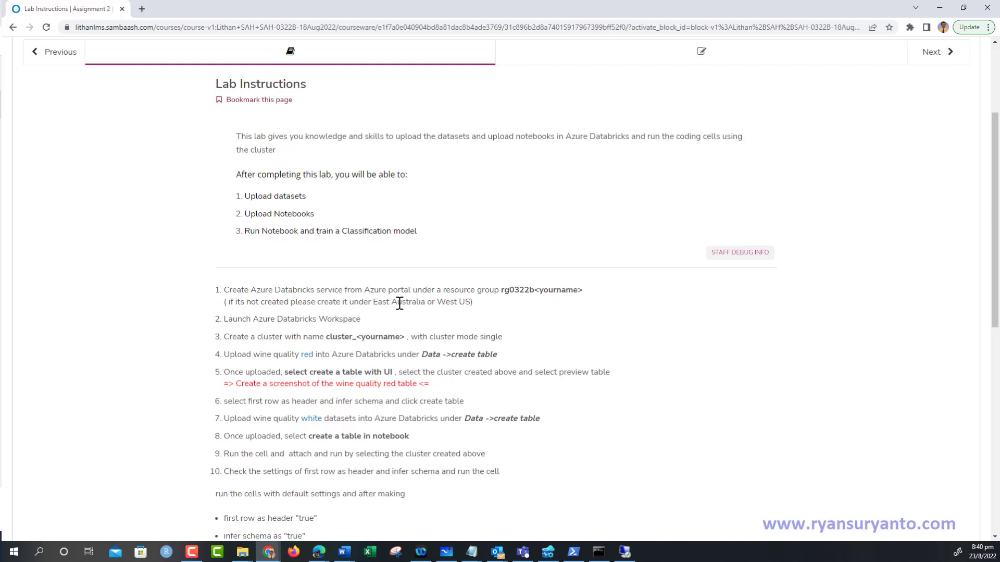
pyautogui.scroll(-2, 411, 287)
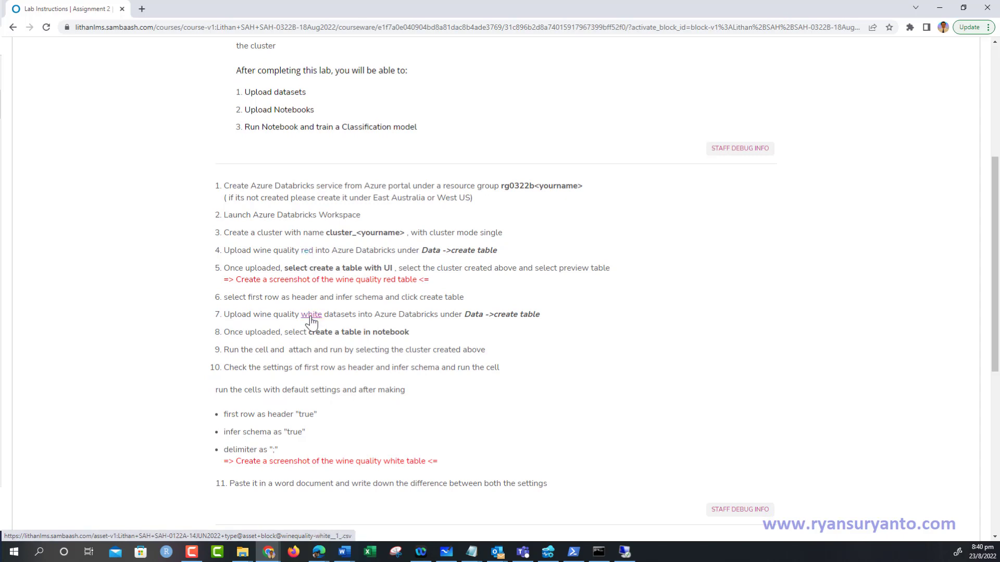
pyautogui.scroll(-5, 396, 323)
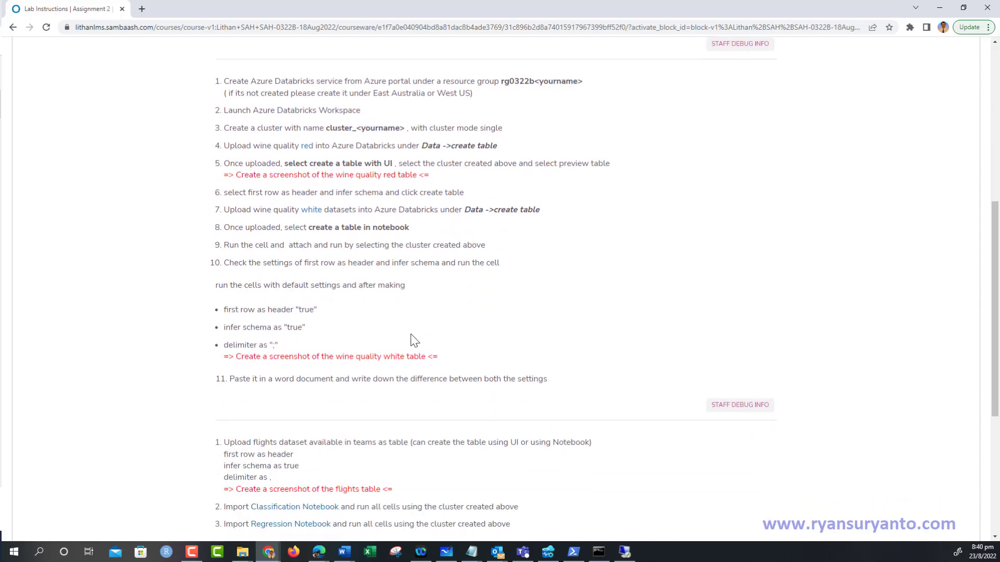
pyautogui.scroll(4, 424, 253)
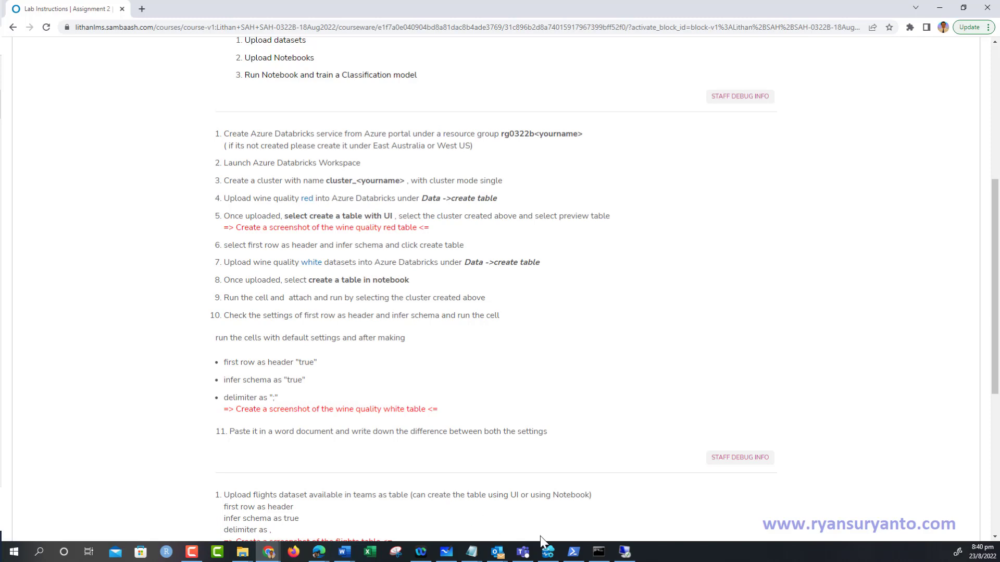
# Step: Switch to Microsoft Teams and examine the dataset and notebook files in the SAH-0322B channel's Assignments/assignment2 folder
pyautogui.click(524, 553)
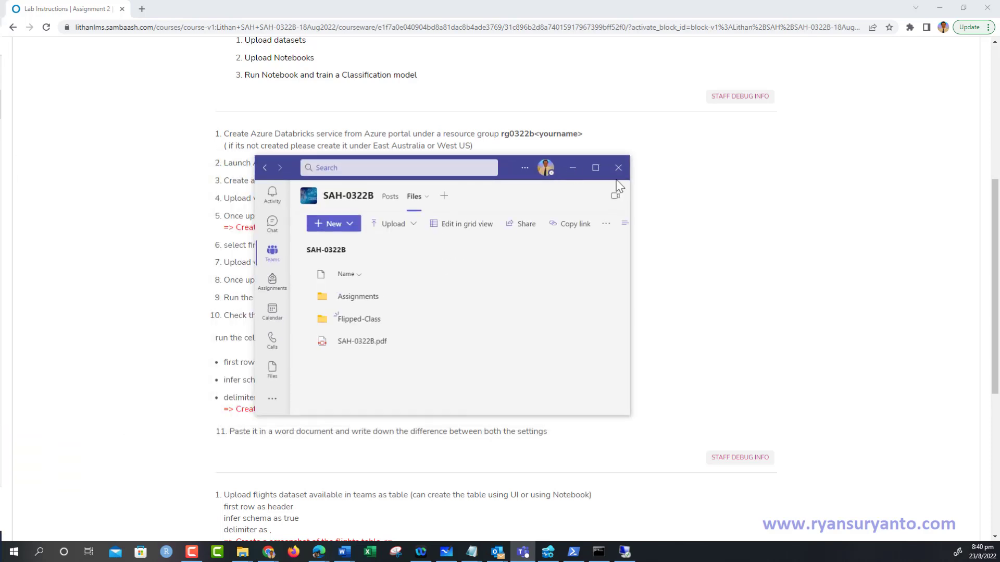
pyautogui.click(602, 167)
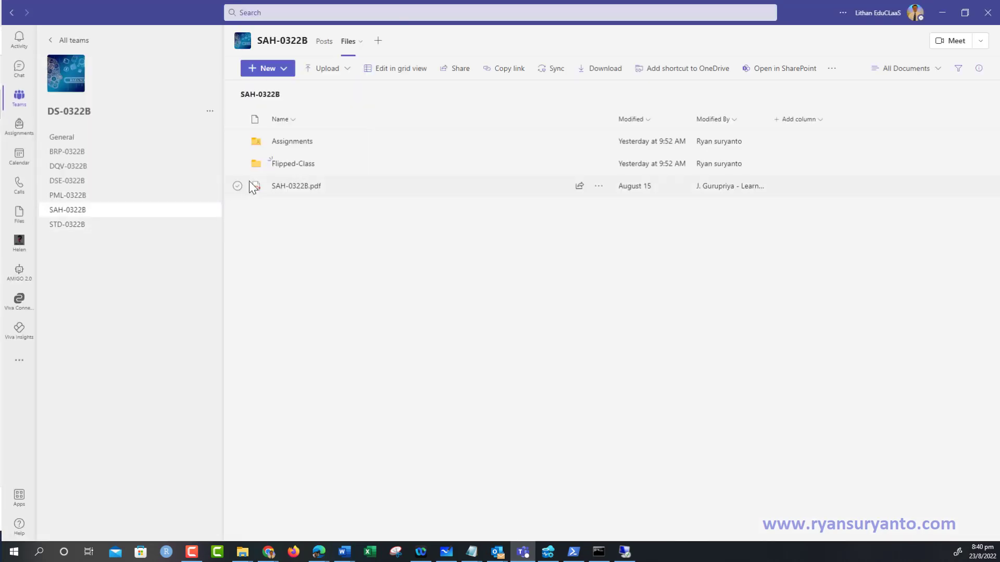
pyautogui.click(292, 142)
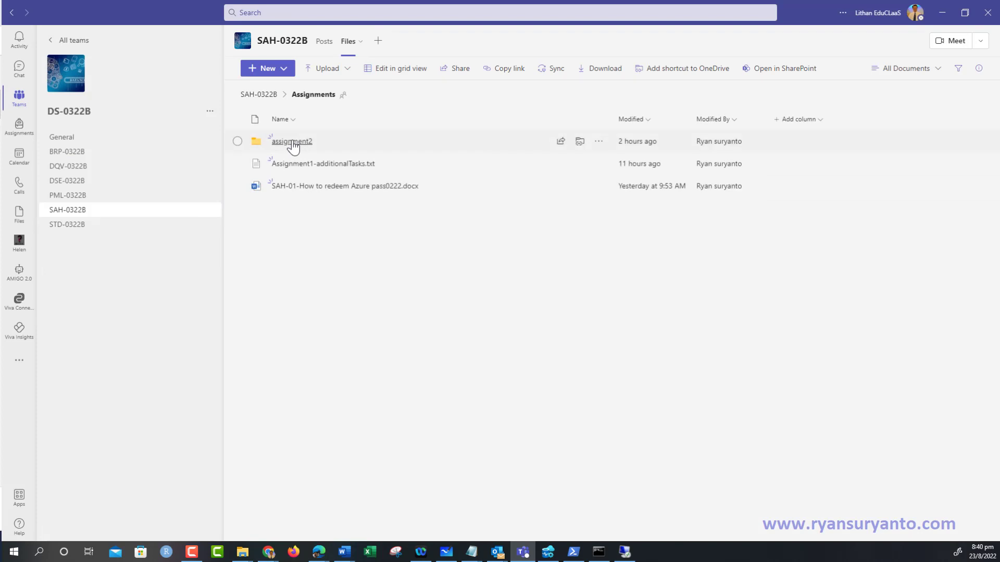
pyautogui.click(291, 147)
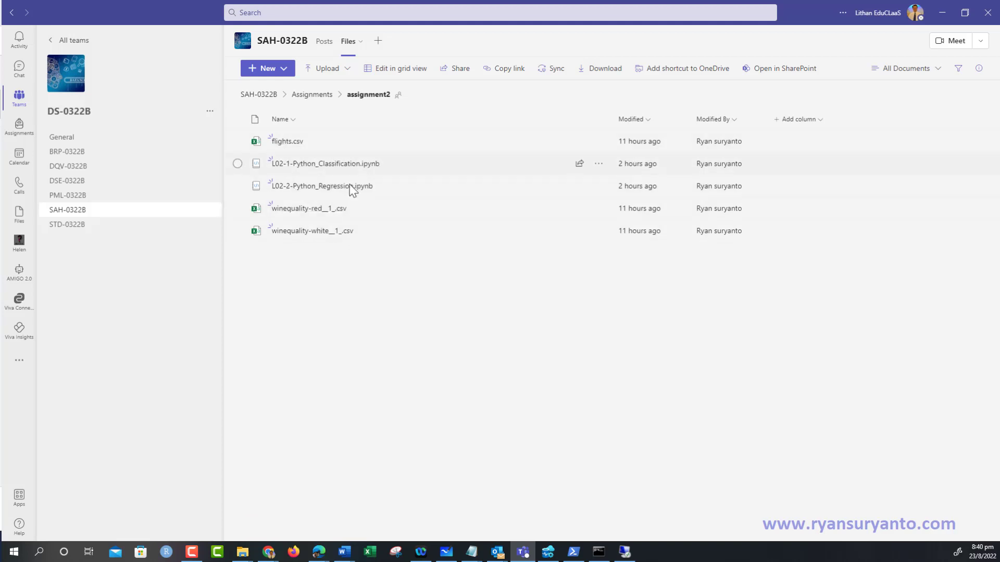
pyautogui.click(943, 13)
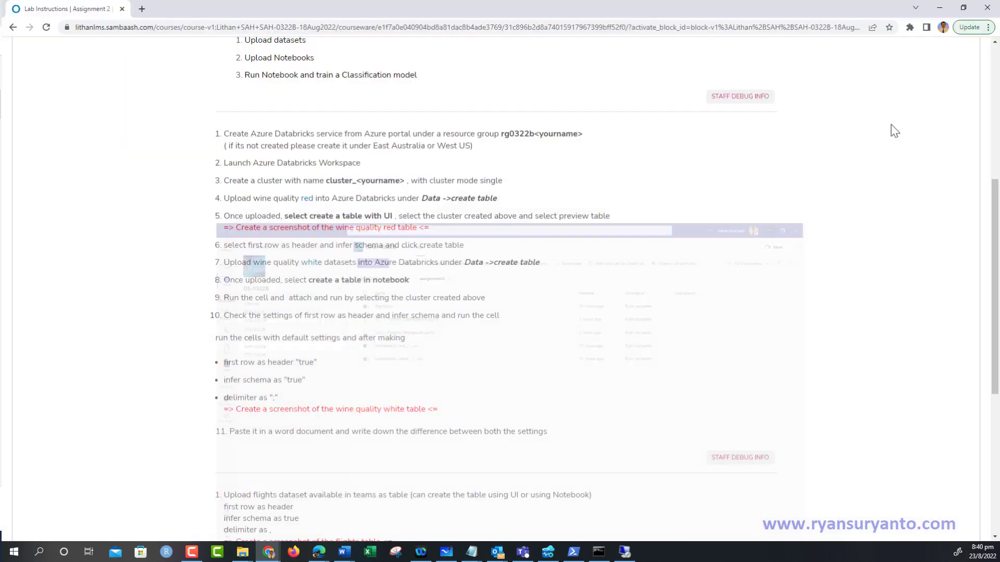
# Step: Review the first lab task about creating the Azure Databricks service and its resource group naming pattern rg0322b<yourname>
pyautogui.scroll(3, 450, 351)
pyautogui.scroll(-1, 450, 351)
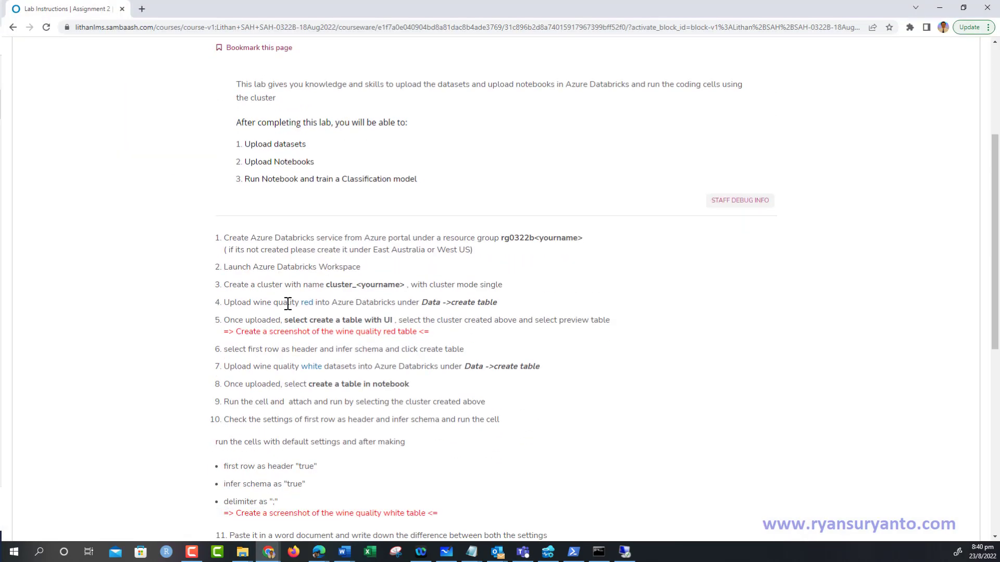
pyautogui.moveTo(251, 237); pyautogui.dragTo(349, 239)
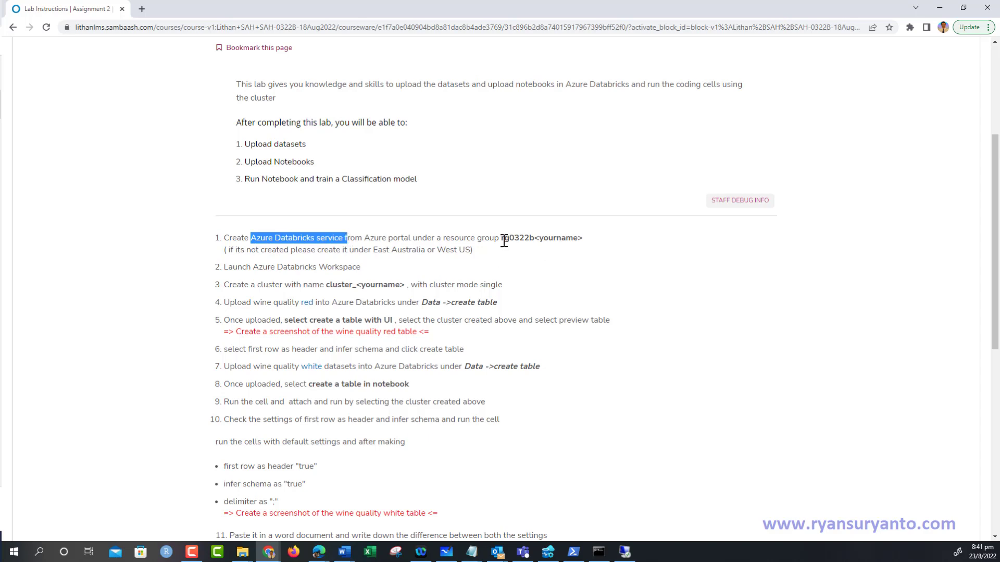
pyautogui.moveTo(502, 238); pyautogui.dragTo(589, 243)
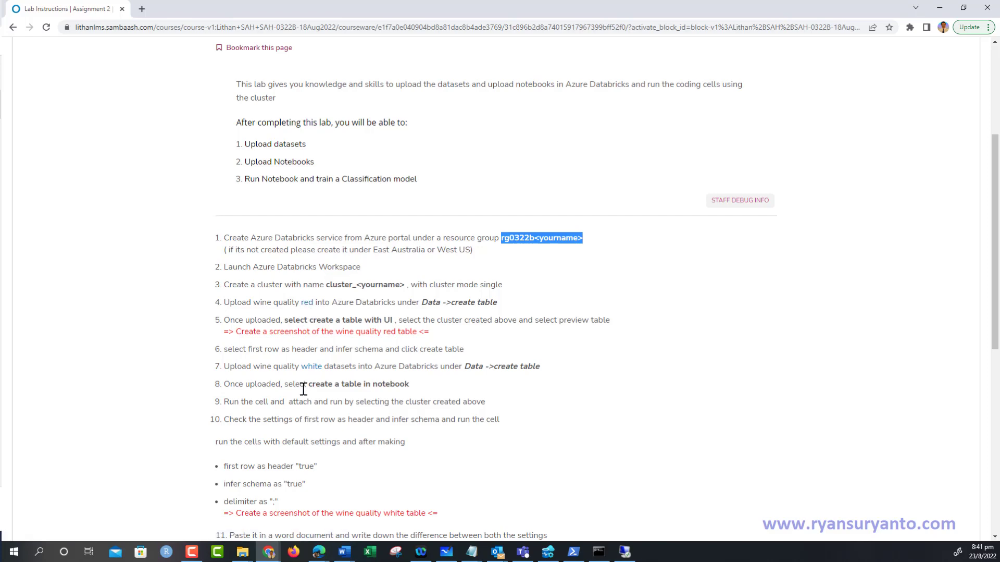
pyautogui.scroll(-2, 341, 329)
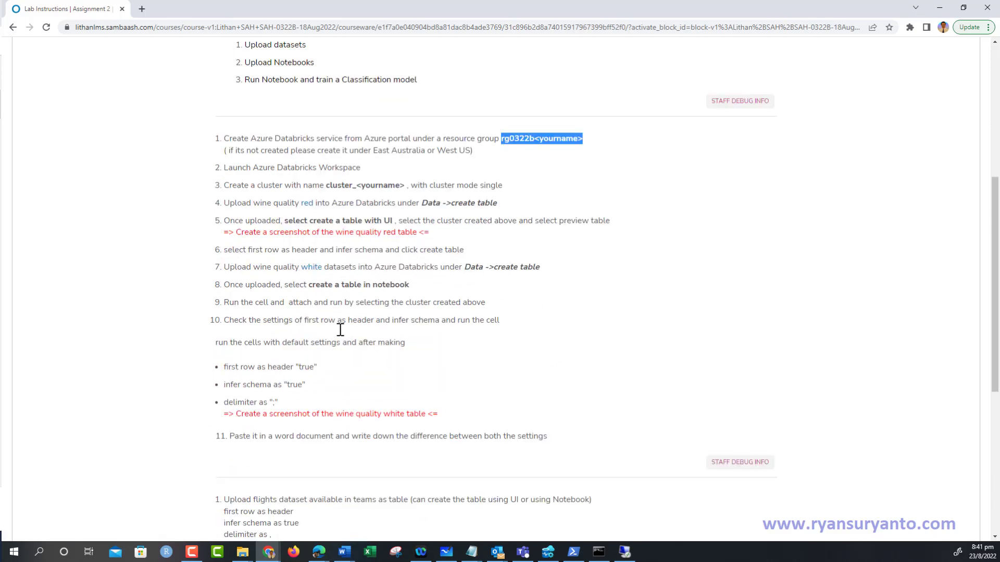
pyautogui.scroll(5, 295, 370)
pyautogui.scroll(2, 295, 370)
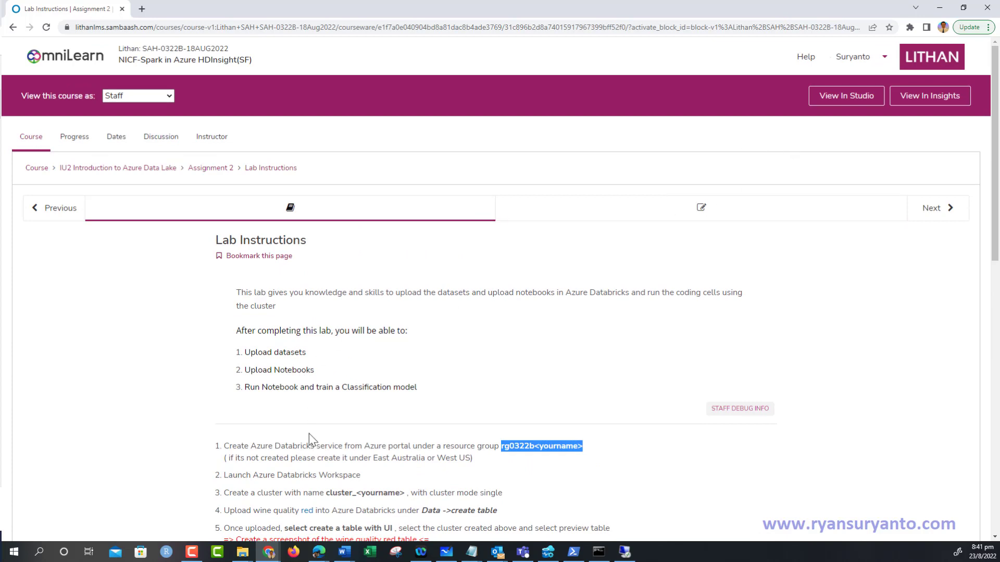
pyautogui.scroll(-2, 360, 439)
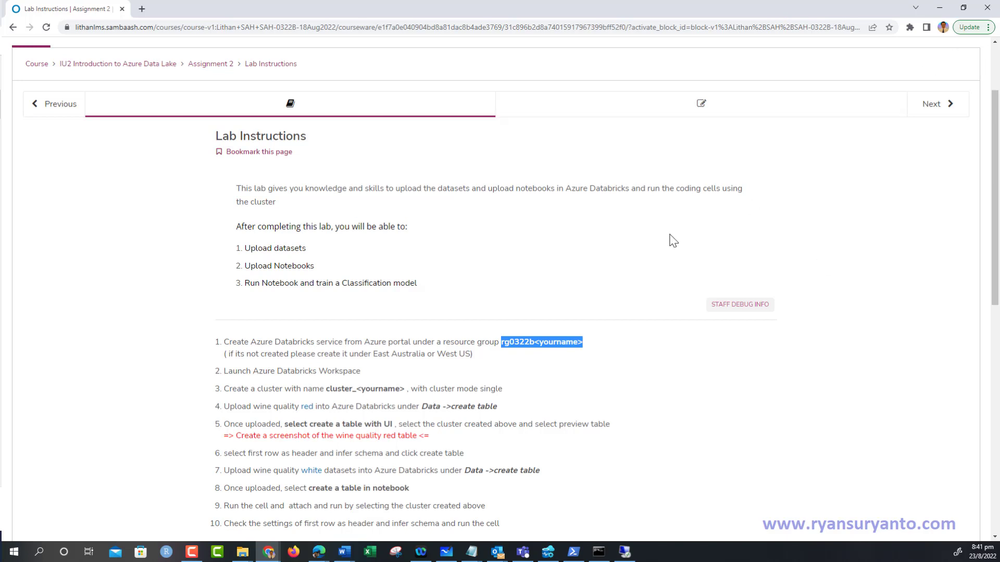
# Step: Switch to the Azure portal, find the Azure Databricks service by searching "databr", and start creating a Databricks workspace
pyautogui.click(940, 7)
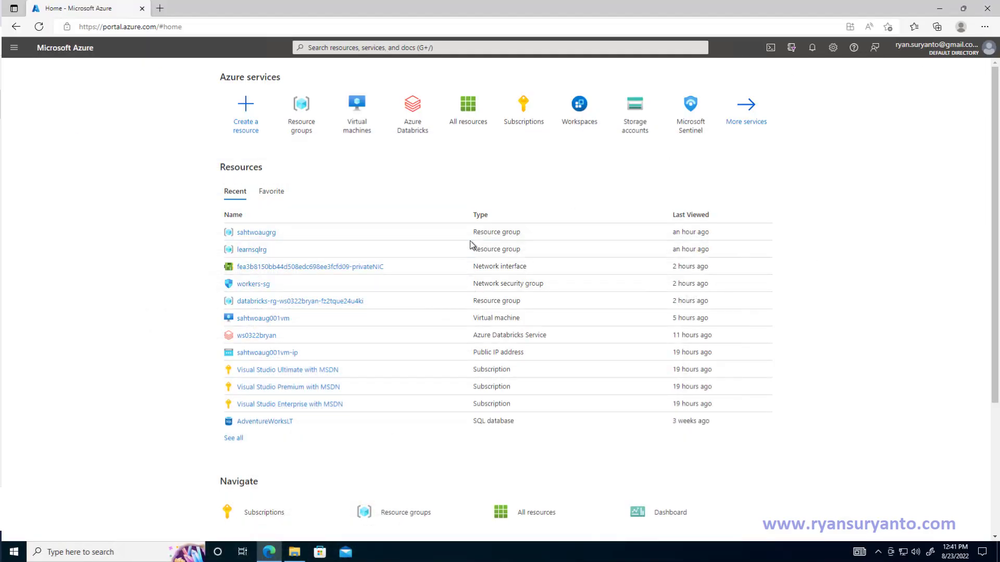
pyautogui.click(376, 47)
pyautogui.write('d')
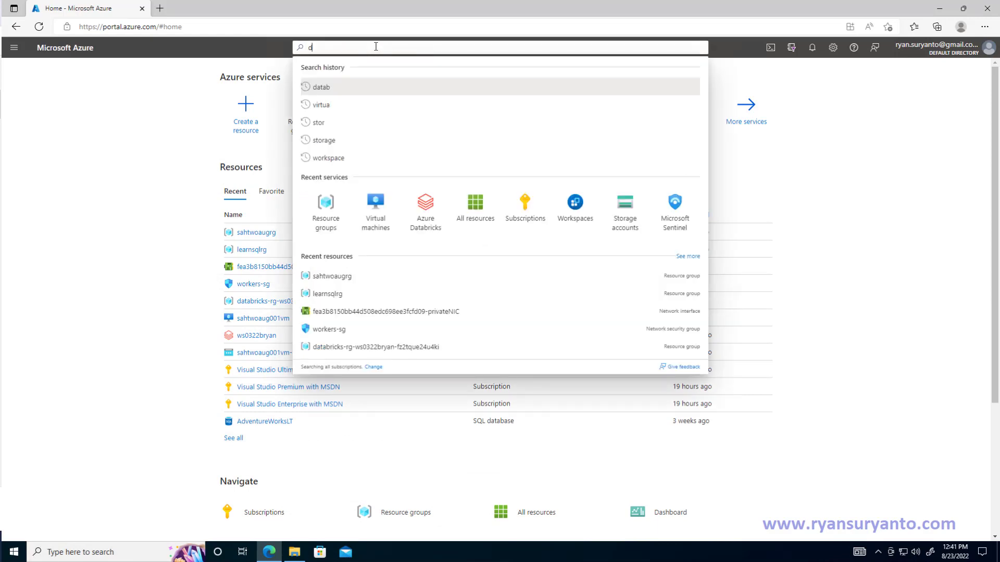
pyautogui.write('atabr')
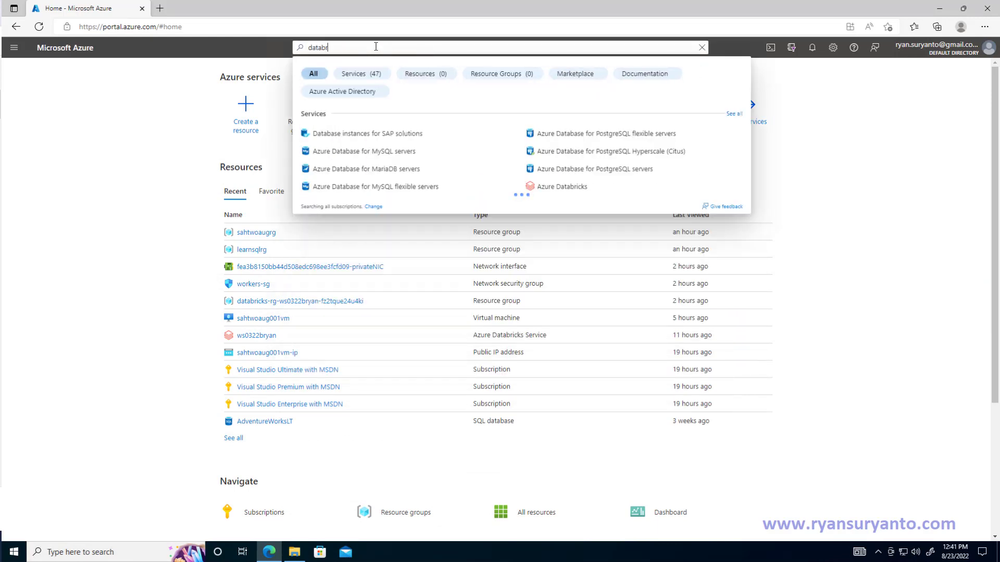
pyautogui.click(341, 137)
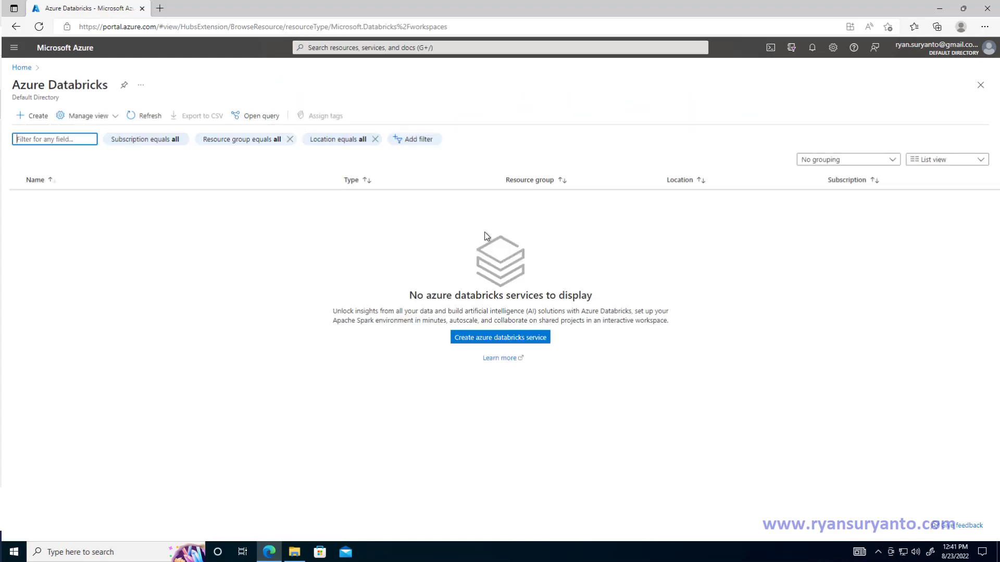
pyautogui.click(487, 338)
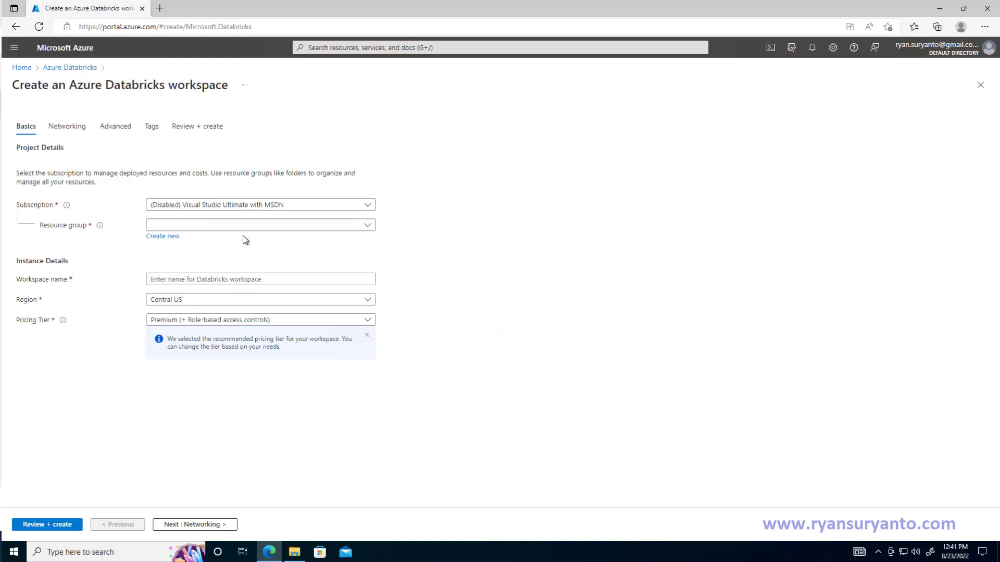
# Step: Set the workspace's subscription to Visual Studio Enterprise with MSDN and create a new resource group named rg0322bryan
pyautogui.click(317, 208)
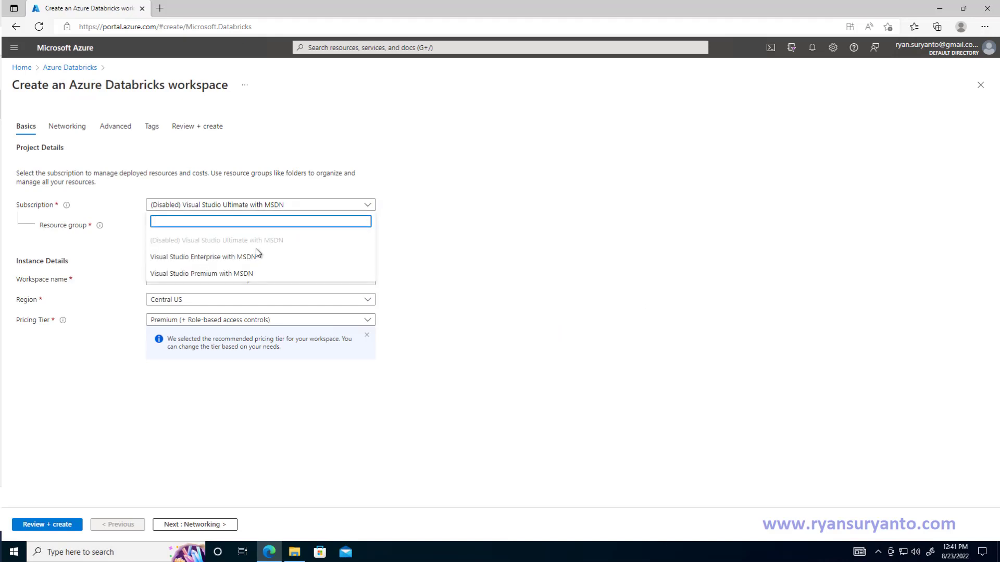
pyautogui.click(233, 258)
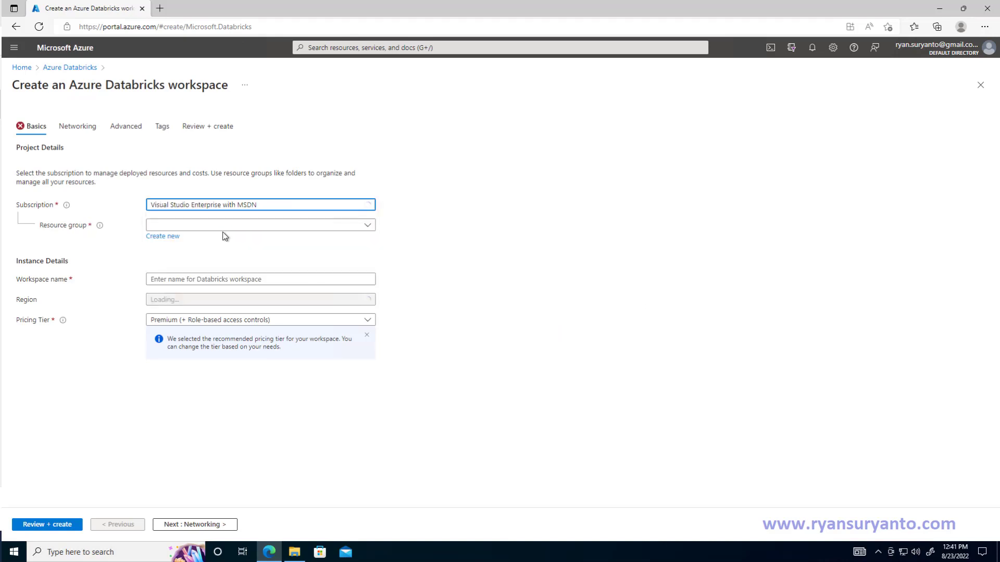
pyautogui.click(161, 236)
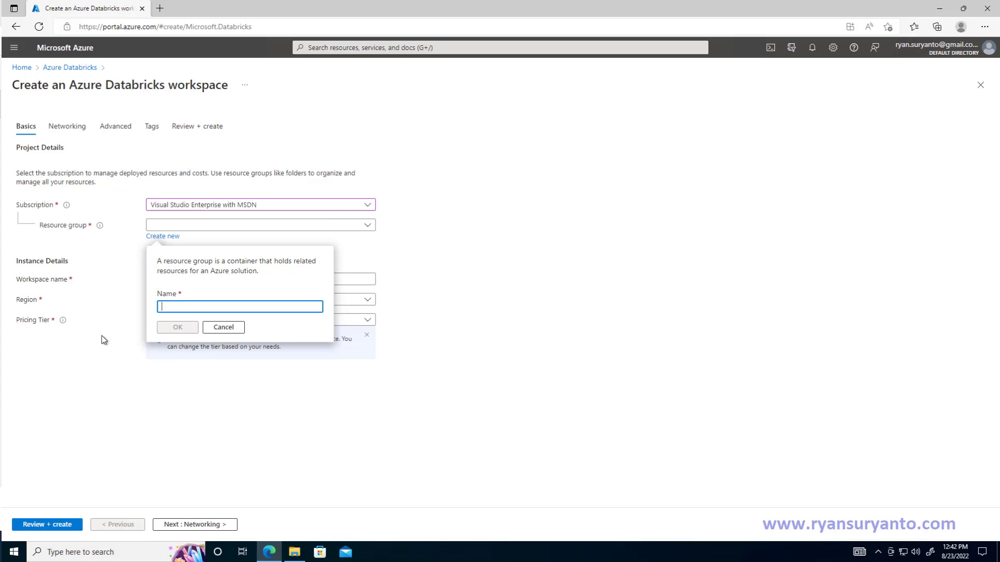
pyautogui.write('rg')
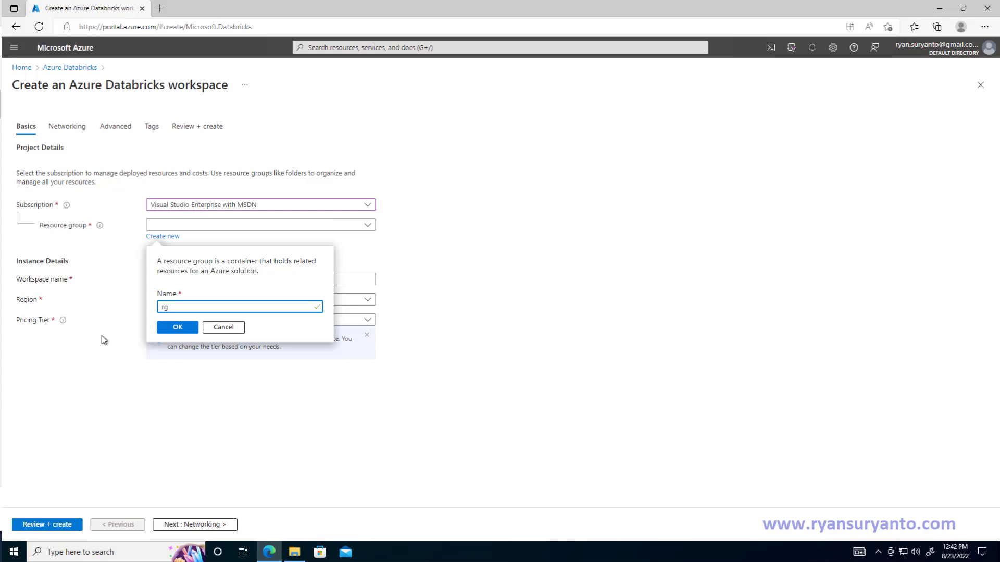
pyautogui.write('0322bryan')
pyautogui.click(181, 328)
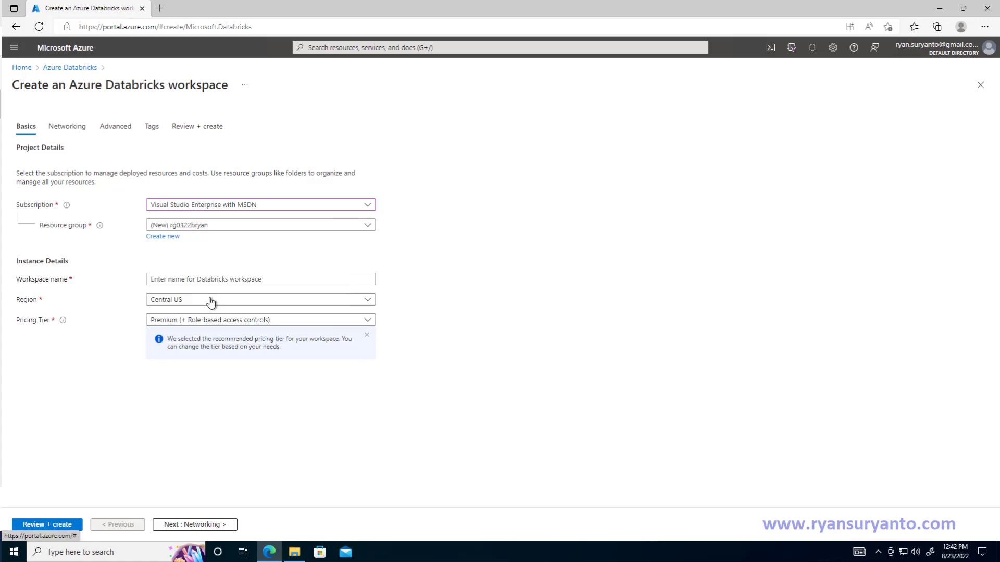
# Step: Set the Databricks workspace's region to West US and name the workspace ryandatabricks01
pyautogui.click(180, 301)
pyautogui.moveTo(369, 384); pyautogui.dragTo(386, 480)
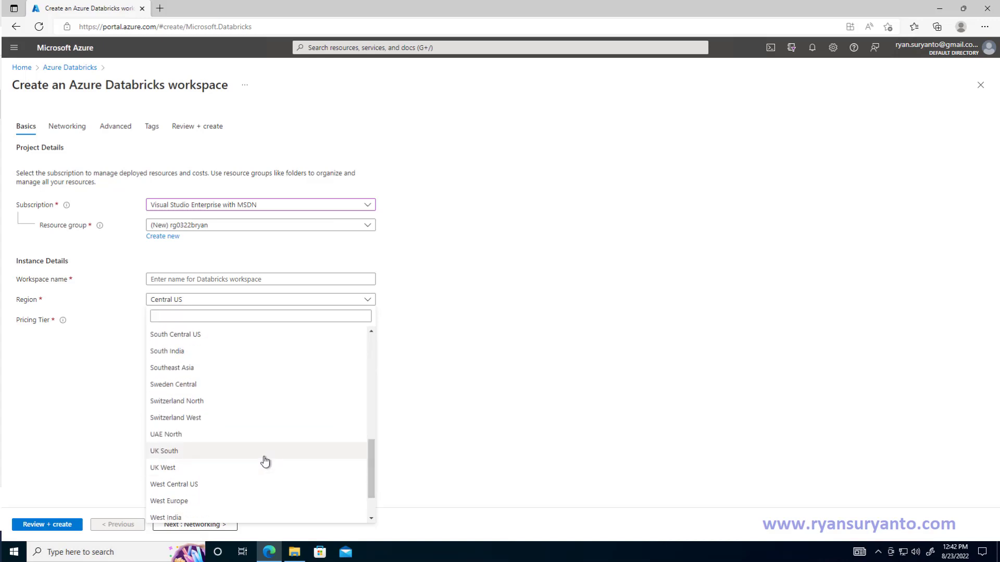
pyautogui.scroll(-1, 230, 478)
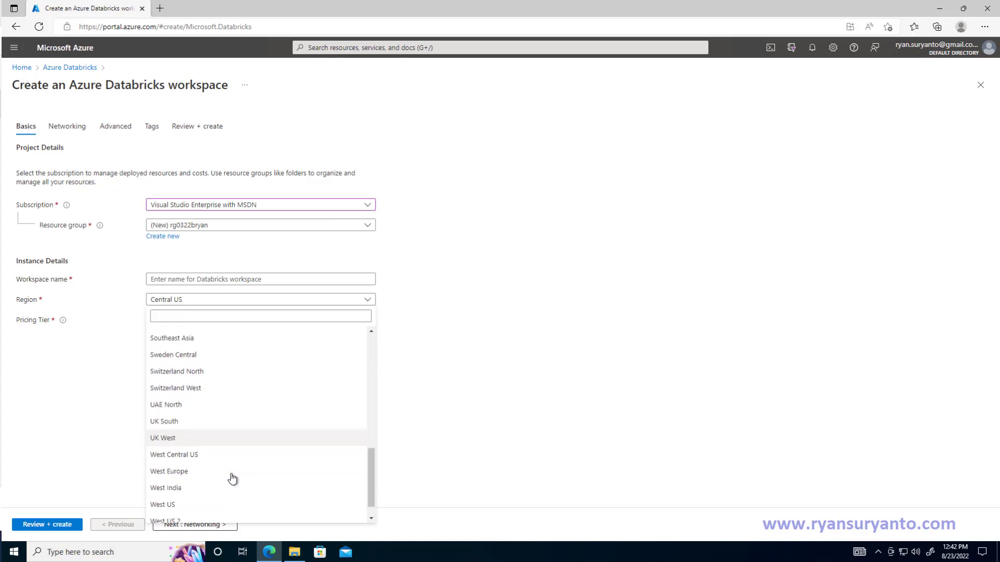
pyautogui.click(185, 506)
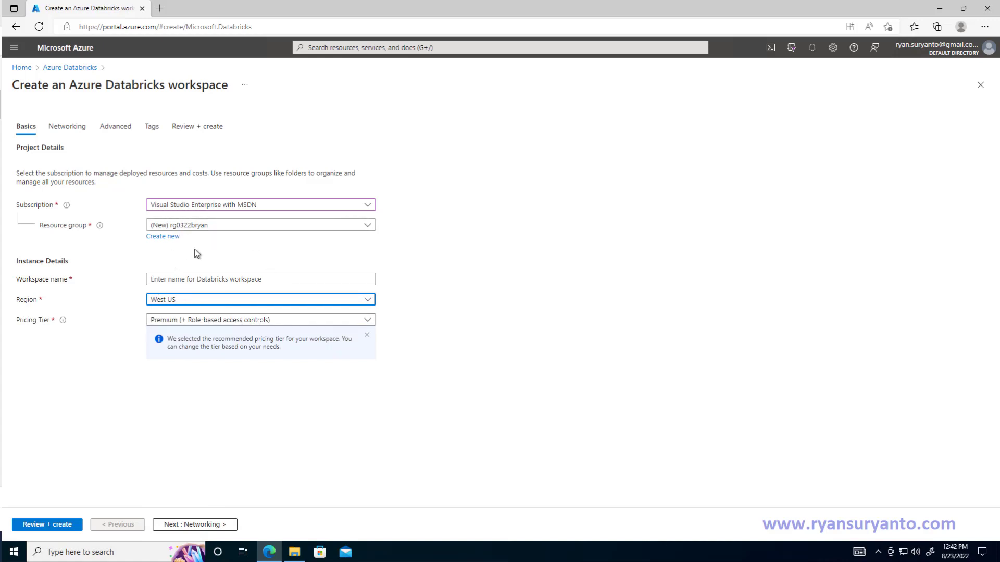
pyautogui.click(178, 280)
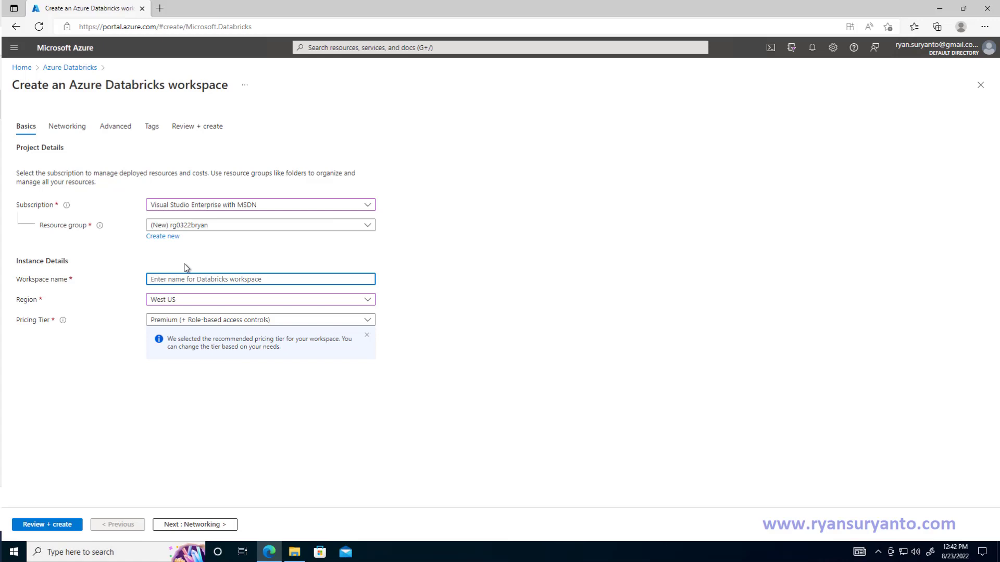
pyautogui.write('ryandatabricks01')
pyautogui.click(281, 247)
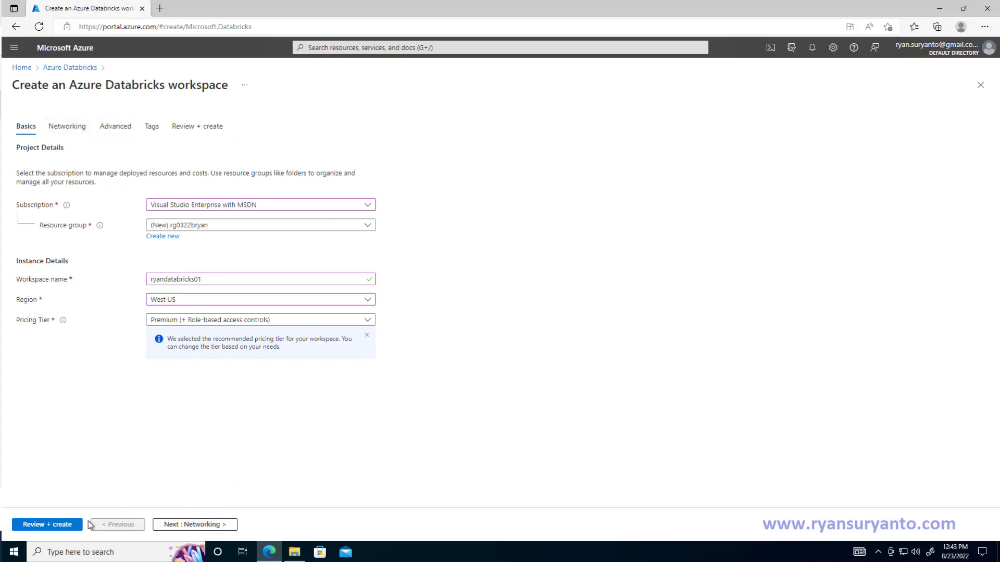
# Step: Validate and deploy the ryandatabricks01 workspace, and launch it from its resource page, dismissing the data project survey
pyautogui.click(52, 525)
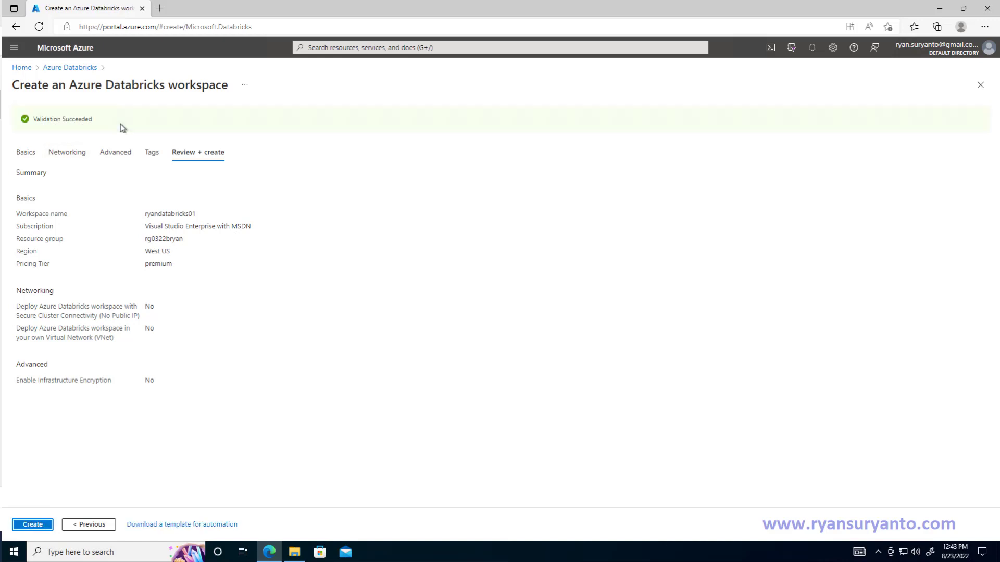
pyautogui.click(34, 524)
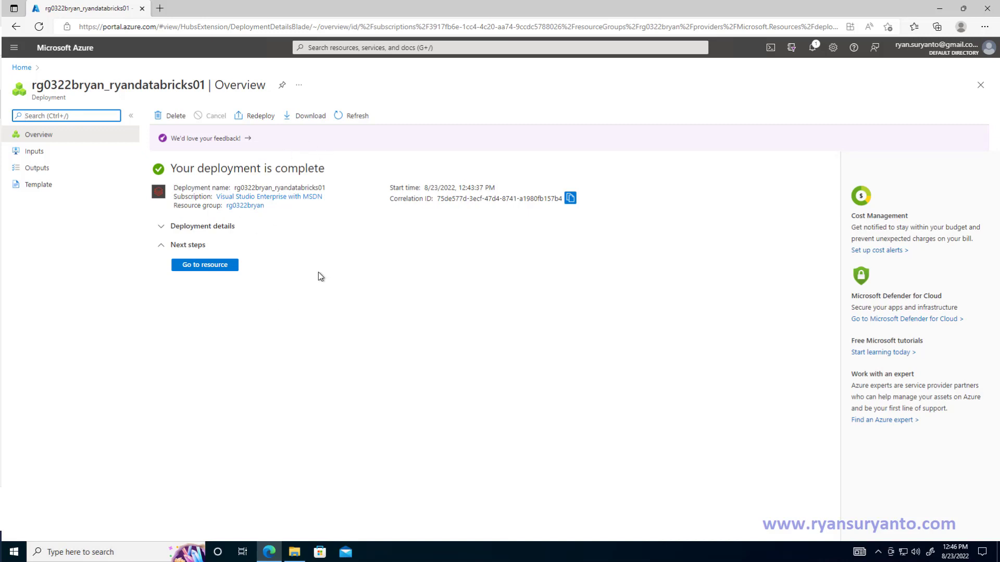
pyautogui.click(205, 266)
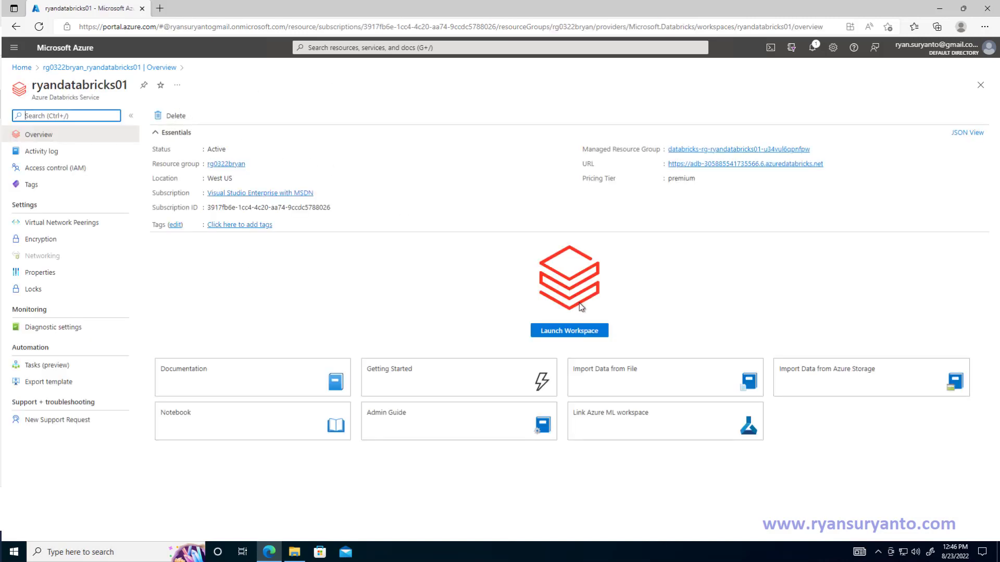
pyautogui.click(556, 330)
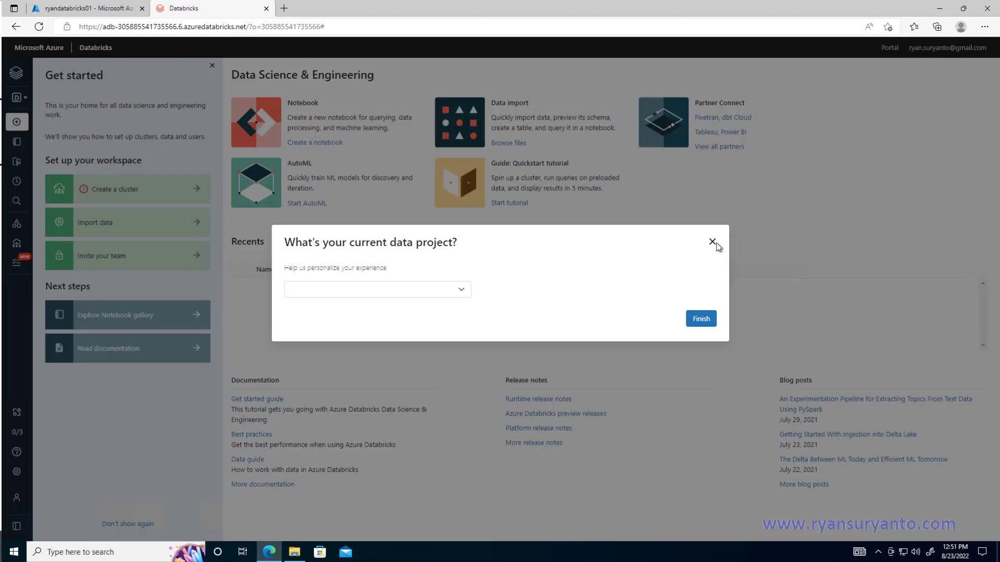
pyautogui.click(712, 242)
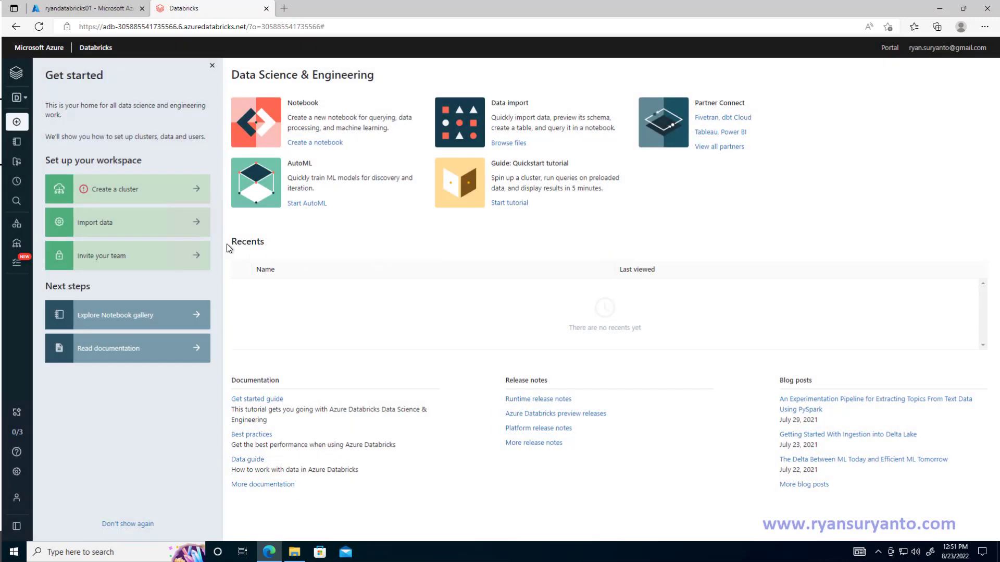
# Step: Start creating a compute cluster in single node mode and dismiss the Photon engine notice
pyautogui.click(125, 189)
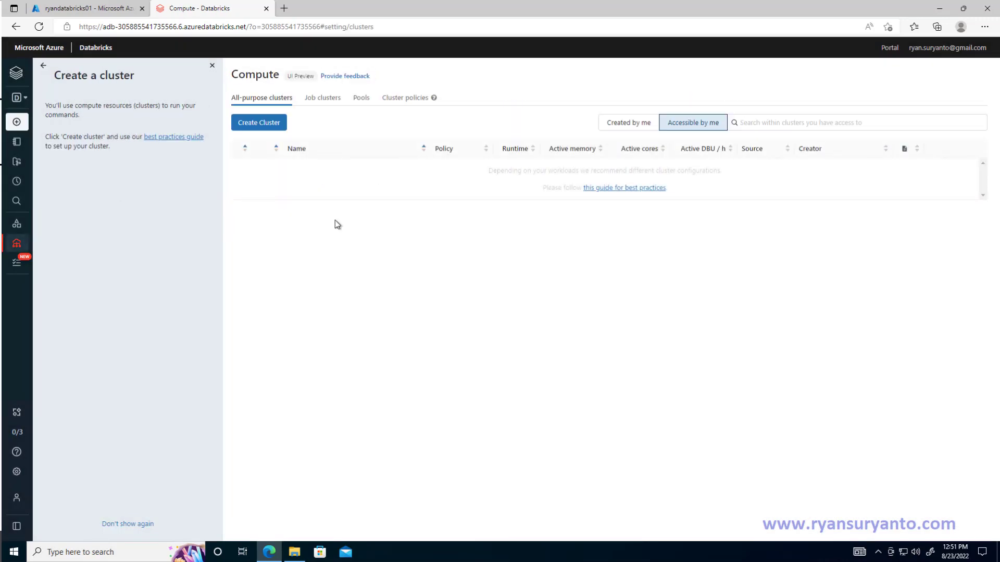
pyautogui.click(265, 126)
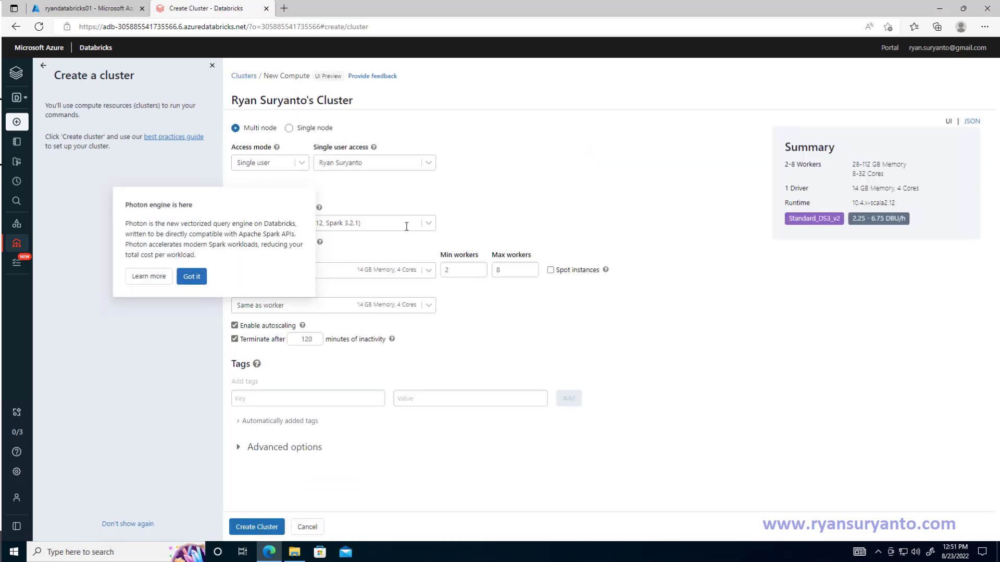
pyautogui.click(289, 128)
pyautogui.click(208, 282)
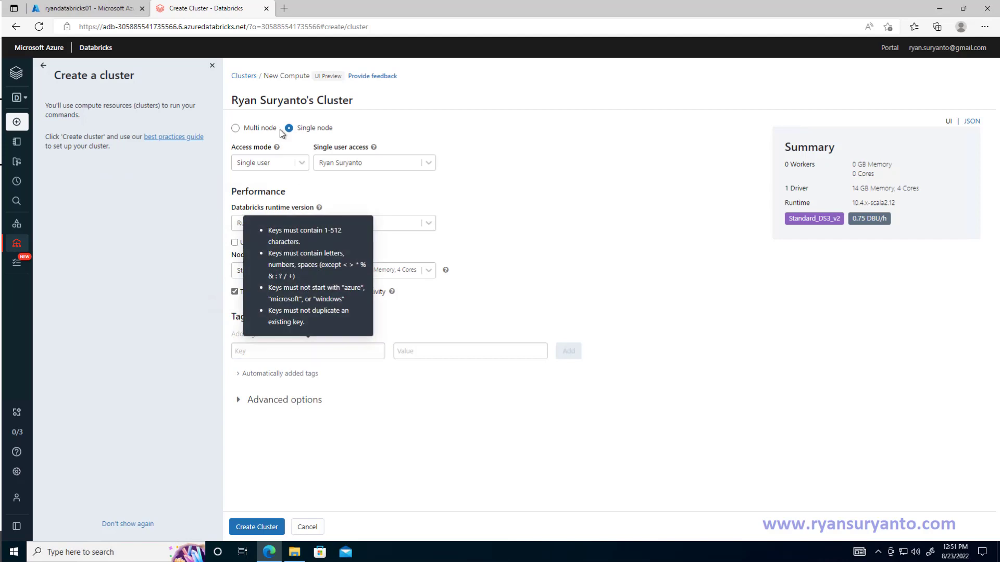
# Step: Rename the new cluster as Ryan_Cluster and create it
pyautogui.click(318, 100)
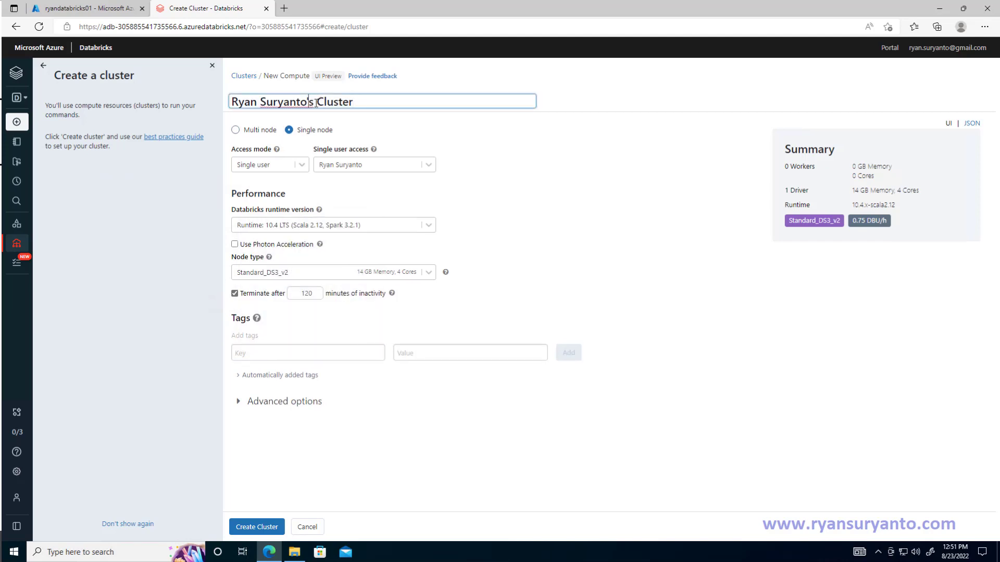
pyautogui.moveTo(315, 101); pyautogui.dragTo(264, 105)
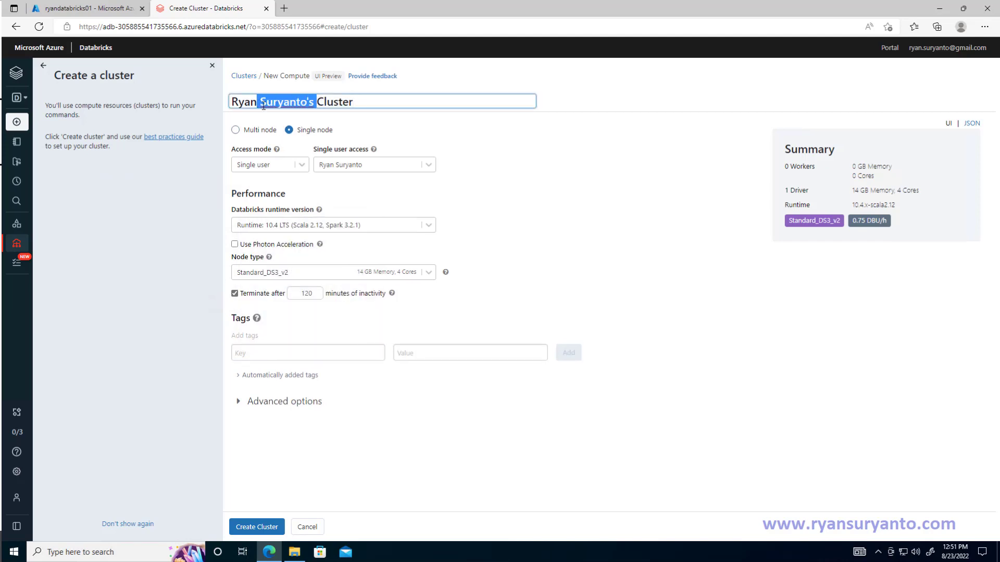
pyautogui.write('_')
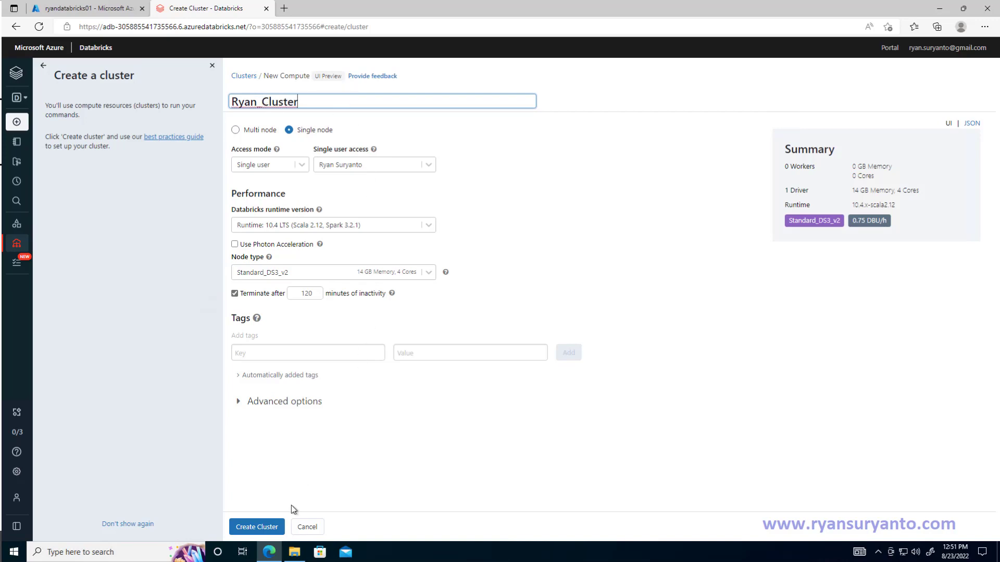
pyautogui.click(257, 526)
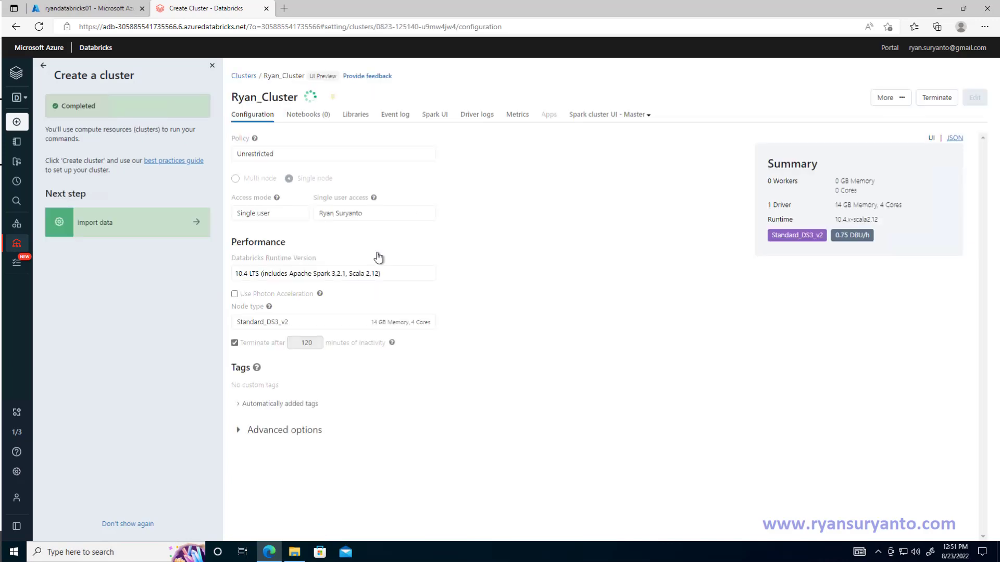
# Step: Check the new cluster in the list of all-purpose clusters and examine the root Workspace folder's options without choosing any
pyautogui.moveTo(39, 329)
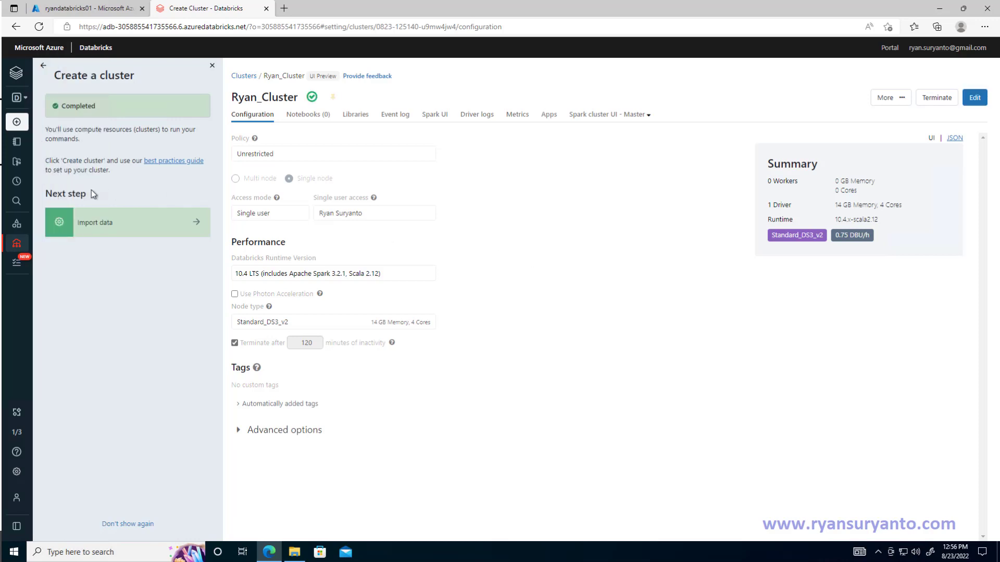
pyautogui.moveTo(14, 246)
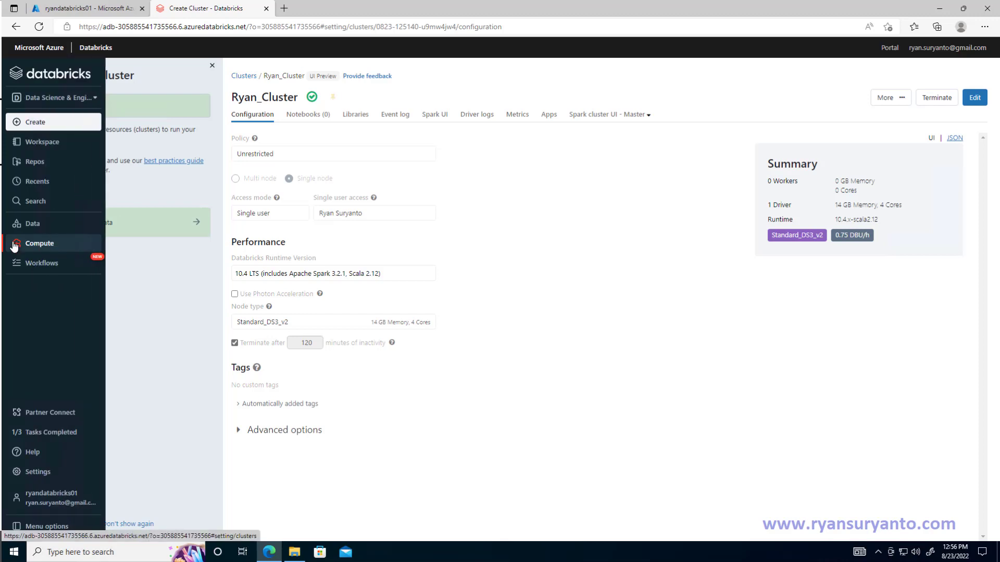
pyautogui.click(47, 246)
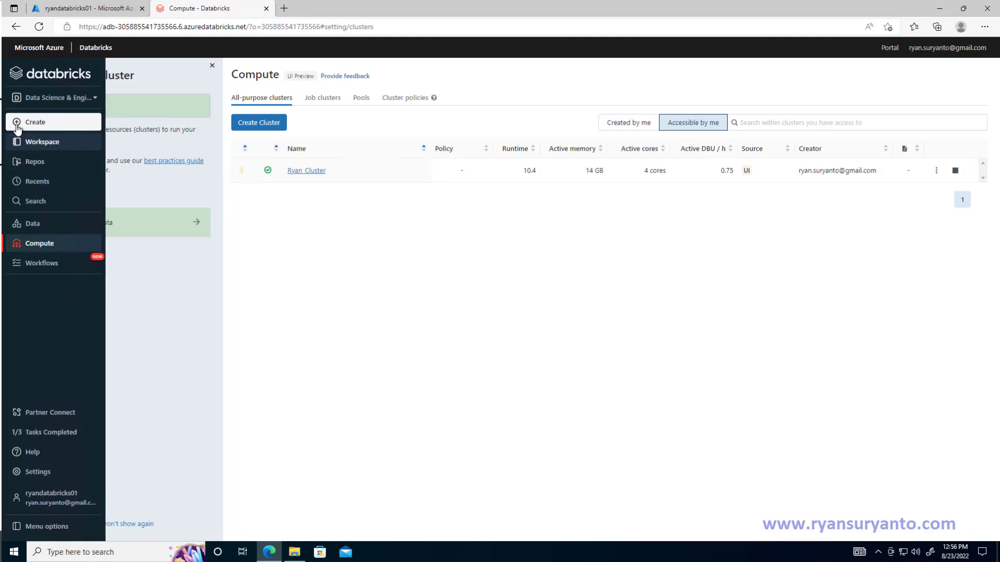
pyautogui.moveTo(17, 125)
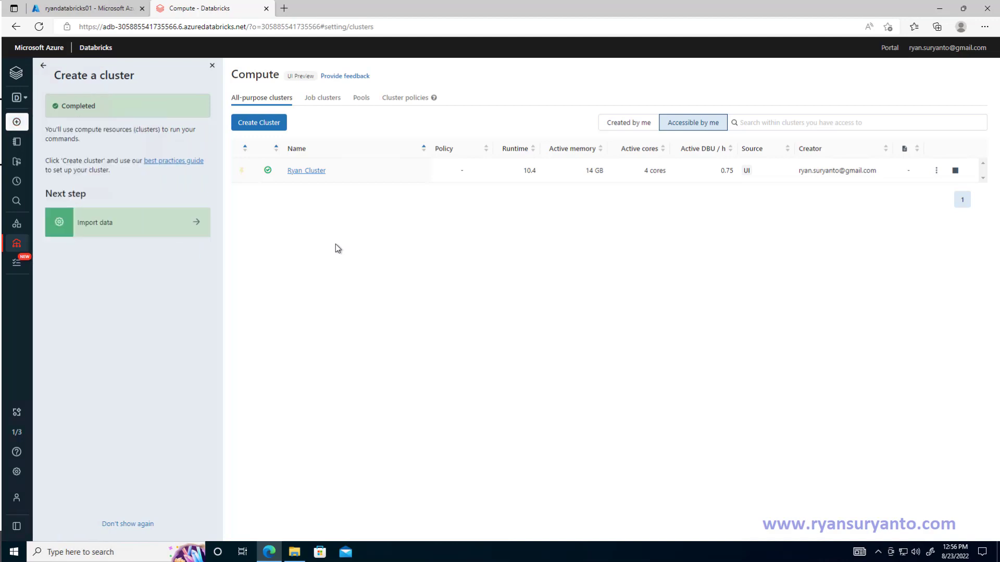
pyautogui.click(22, 147)
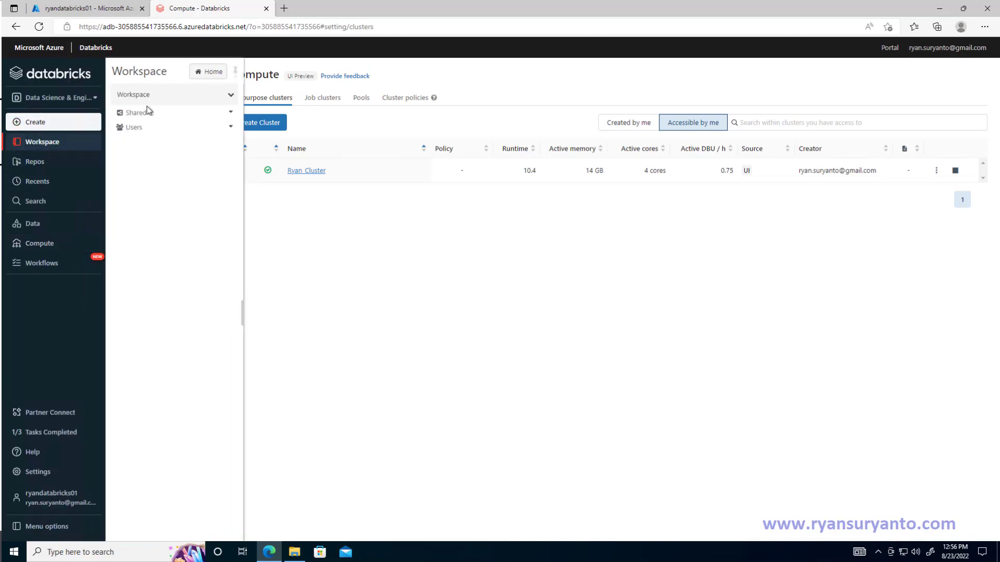
pyautogui.click(230, 95)
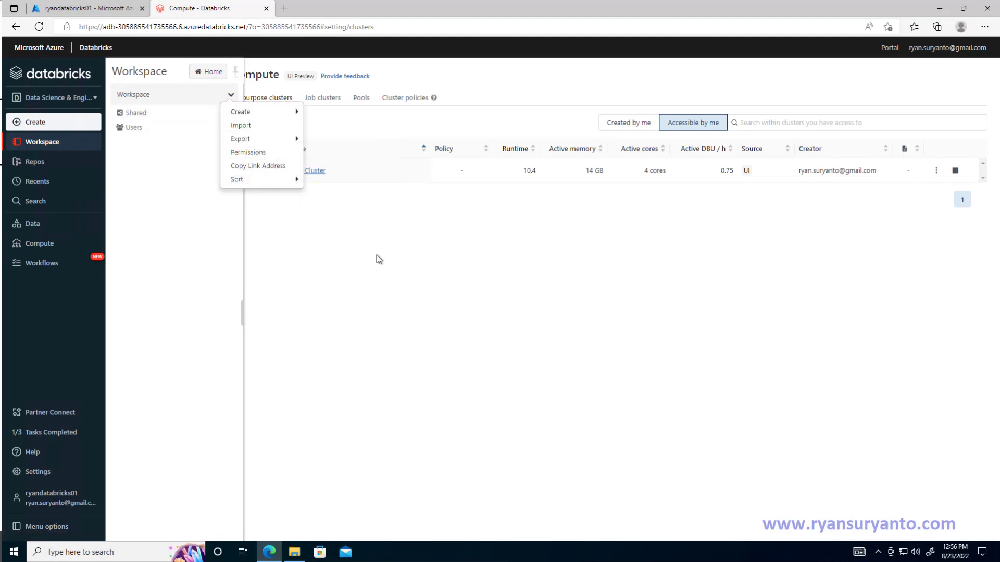
pyautogui.click(395, 270)
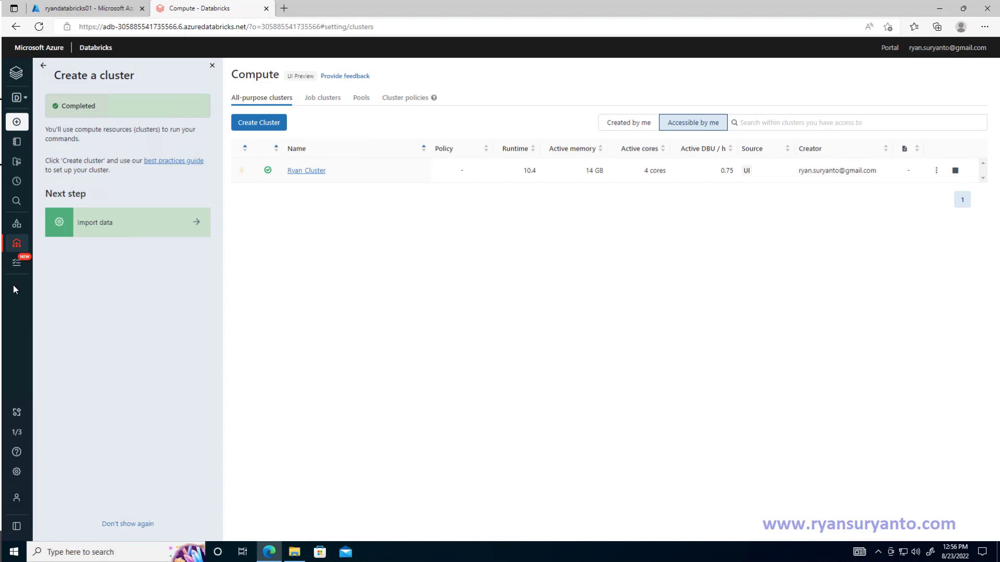